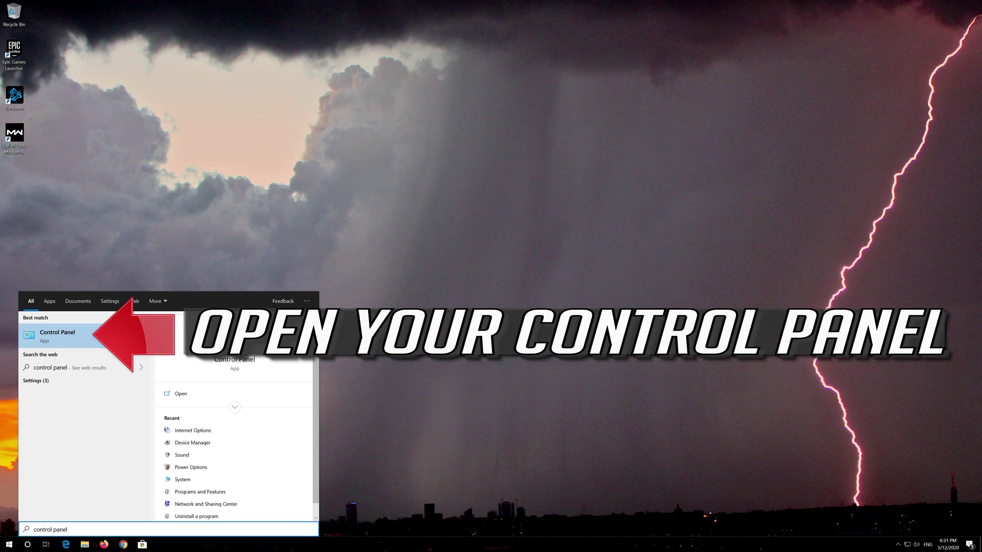
Open Control Panel's Network and Internet page and launch Internet Options
{"action": "left_click", "coordinate": [99, 336]}
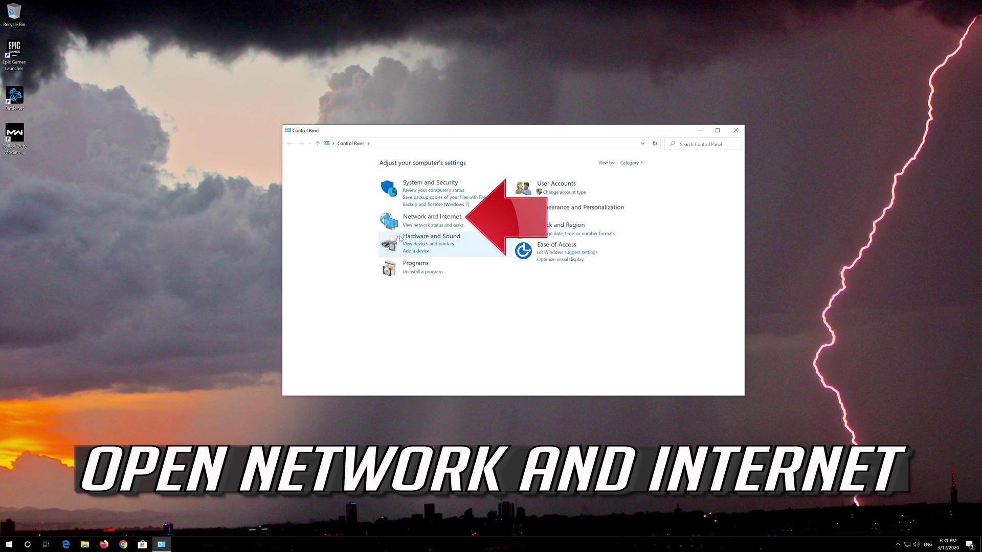
{"action": "left_click", "coordinate": [446, 218]}
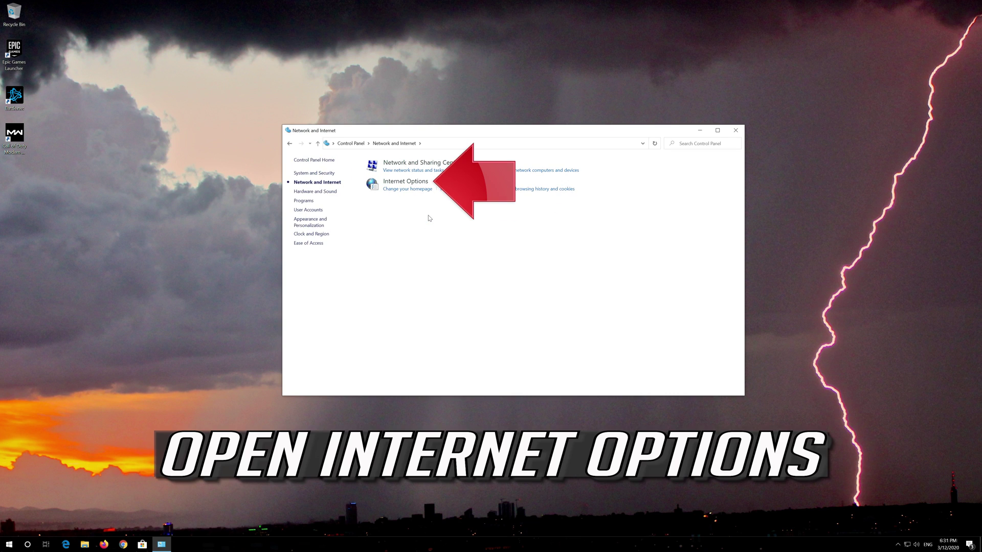
{"action": "left_click", "coordinate": [407, 181]}
Centre the Internet Properties dialog and open LAN settings from the Connections tab
{"action": "left_click_drag", "start_coordinate": [168, 71], "coordinate": [495, 153]}
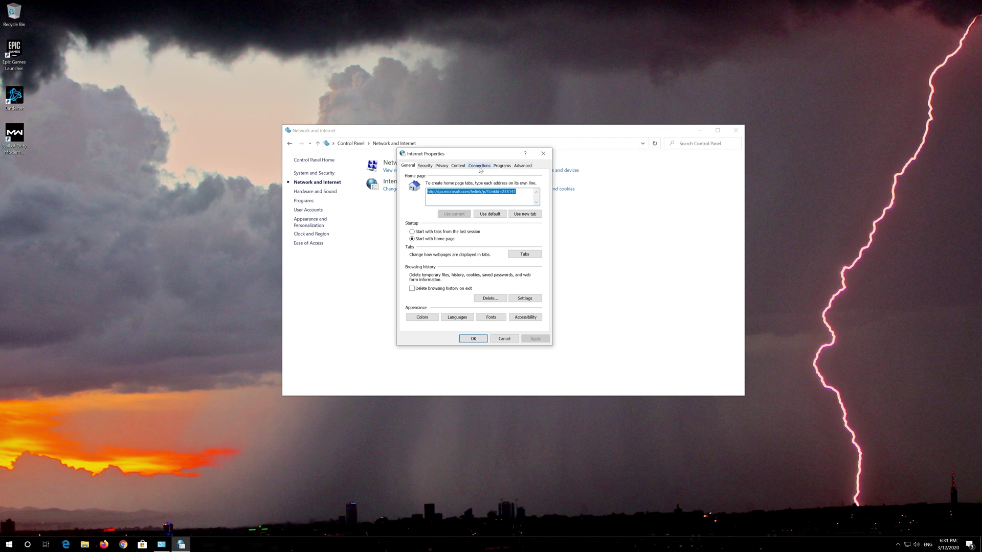
{"action": "left_click", "coordinate": [479, 166]}
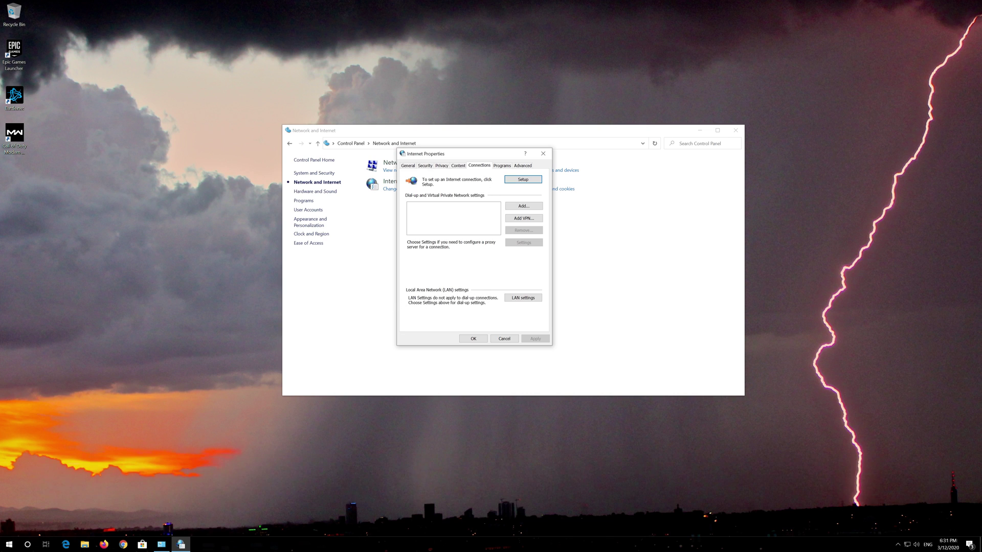
{"action": "left_click", "coordinate": [527, 299]}
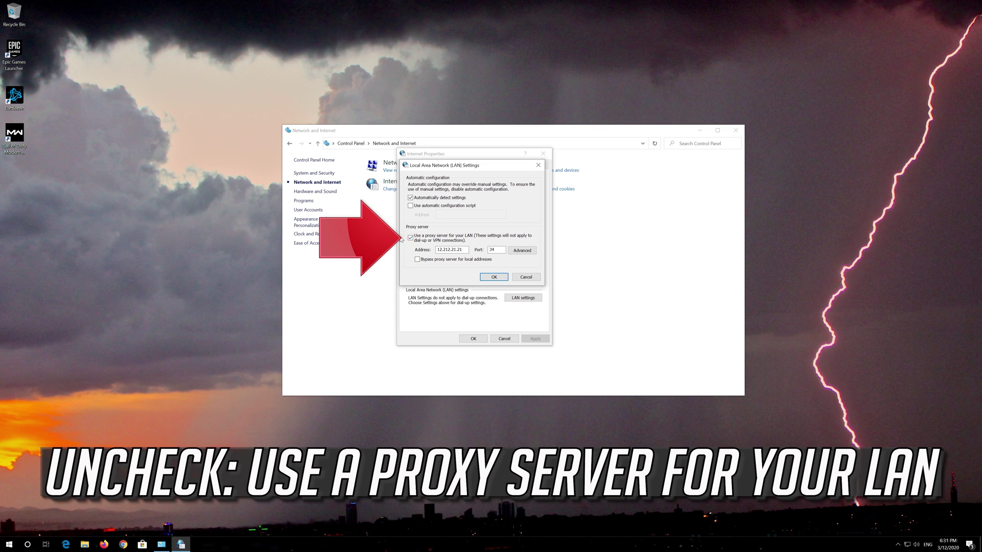
Turn off 'Use a proxy server for your LAN' and confirm both dialogs with OK
{"action": "left_click", "coordinate": [410, 239]}
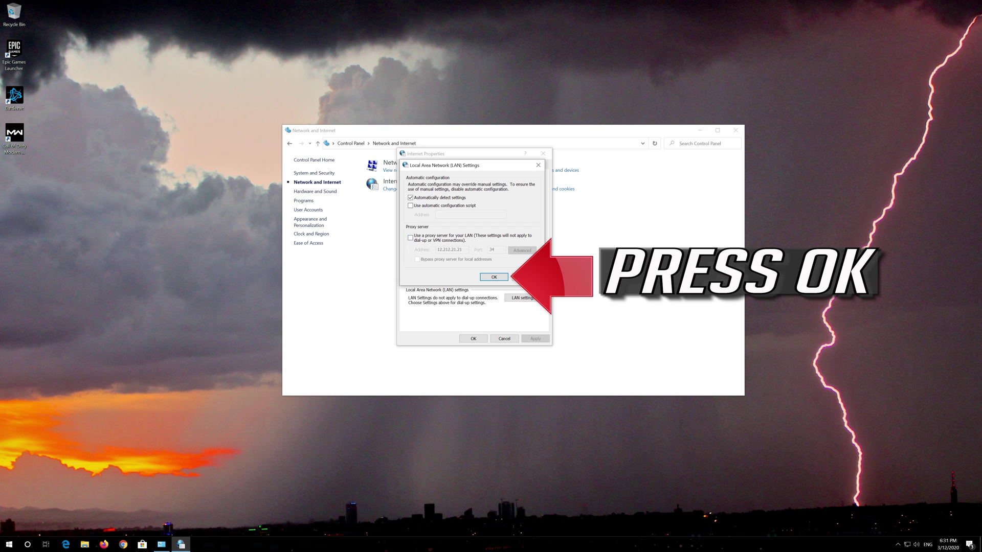
{"action": "left_click", "coordinate": [494, 277]}
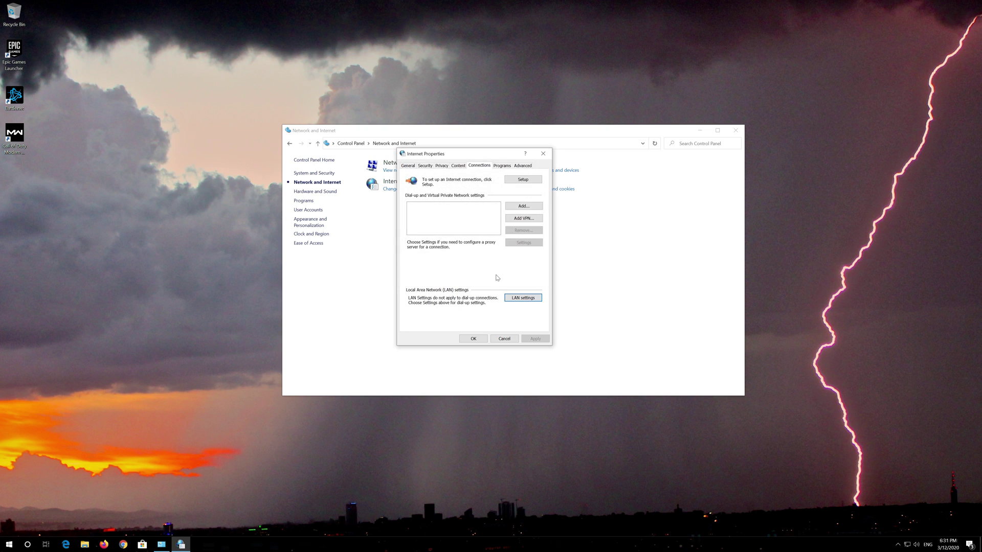
{"action": "left_click", "coordinate": [472, 339]}
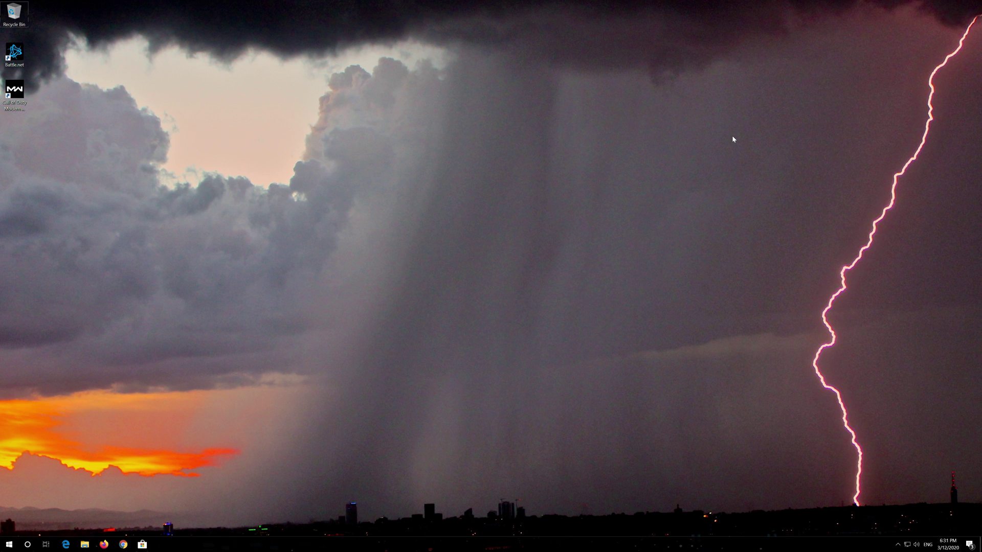
Search 'control panel' and go to Network and Internet > Network and Sharing Center
{"action": "key", "text": "super"}
{"action": "key", "text": "super"}
{"action": "key", "text": "super"}
{"action": "type", "text": "control panel"}
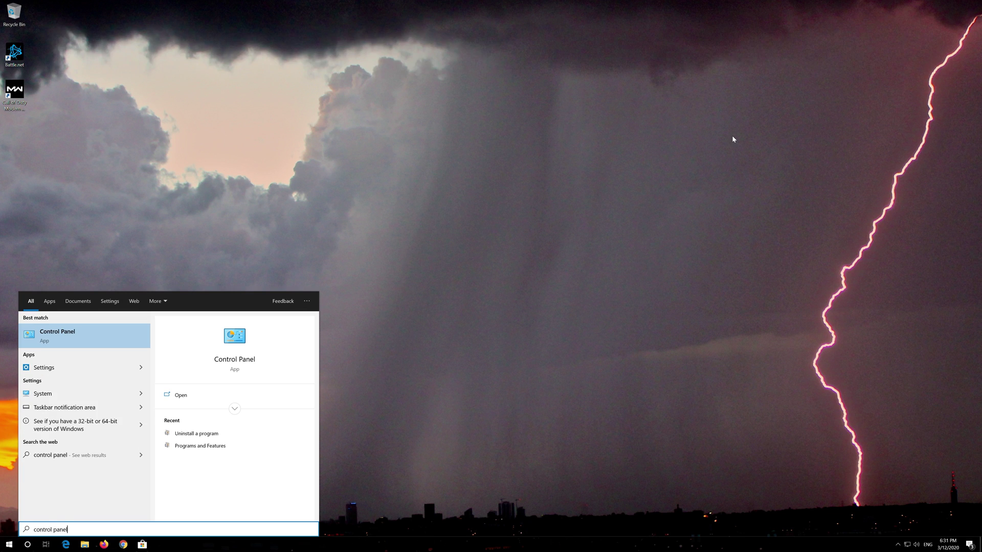
{"action": "left_click", "coordinate": [90, 335]}
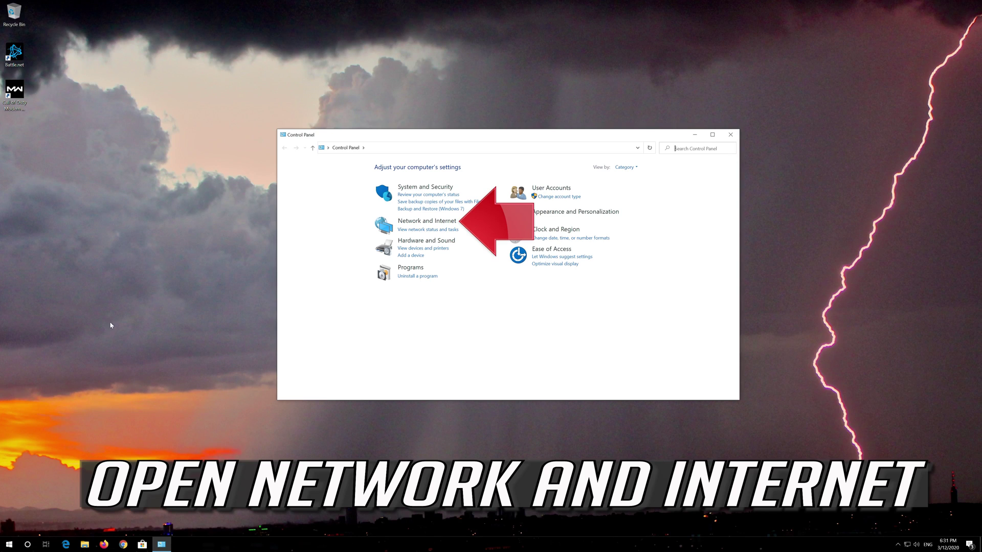
{"action": "left_click", "coordinate": [435, 222]}
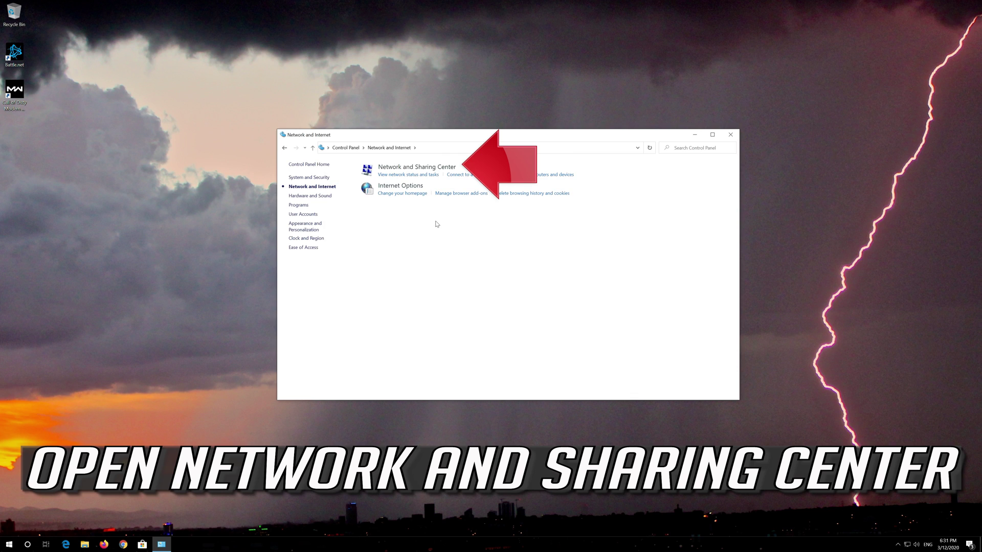
{"action": "left_click", "coordinate": [426, 171]}
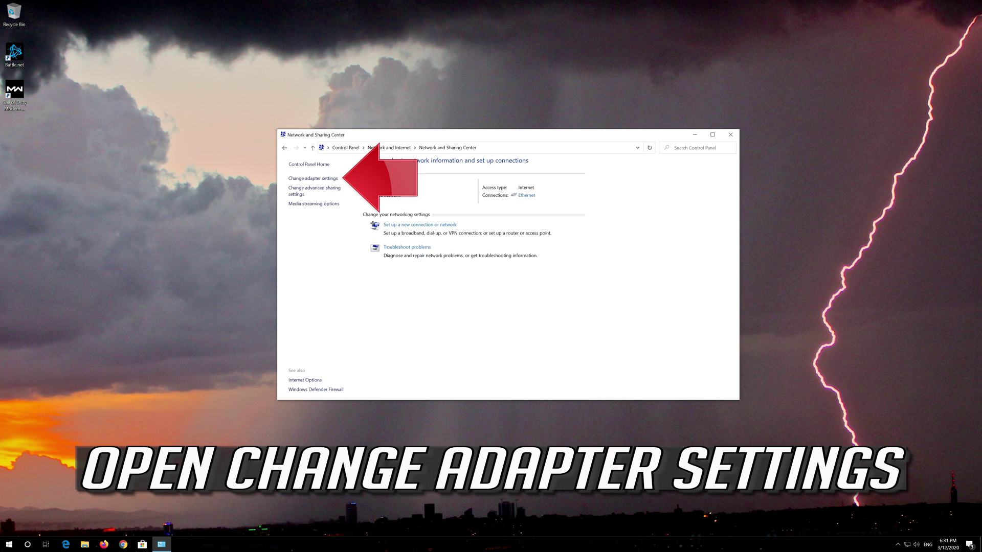
Open the Ethernet adapter's Properties and its Internet Protocol Version 4 (TCP/IPv4) properties
{"action": "left_click", "coordinate": [313, 179]}
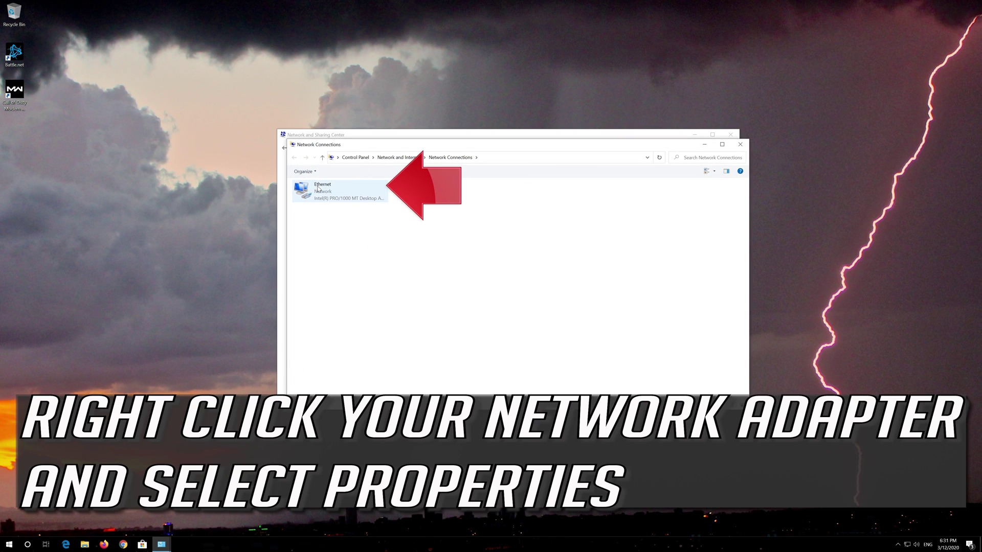
{"action": "left_click", "coordinate": [317, 192]}
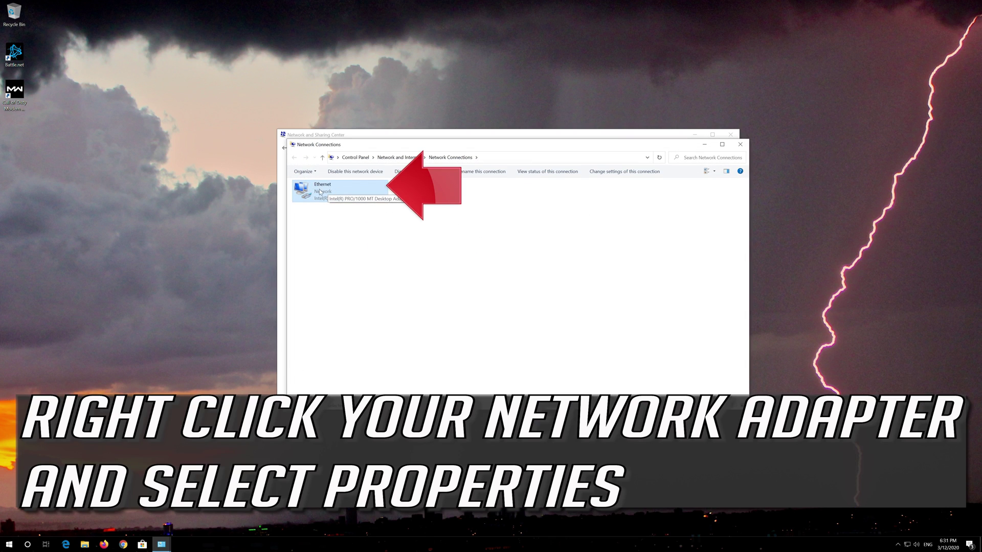
{"action": "right_click", "coordinate": [338, 190]}
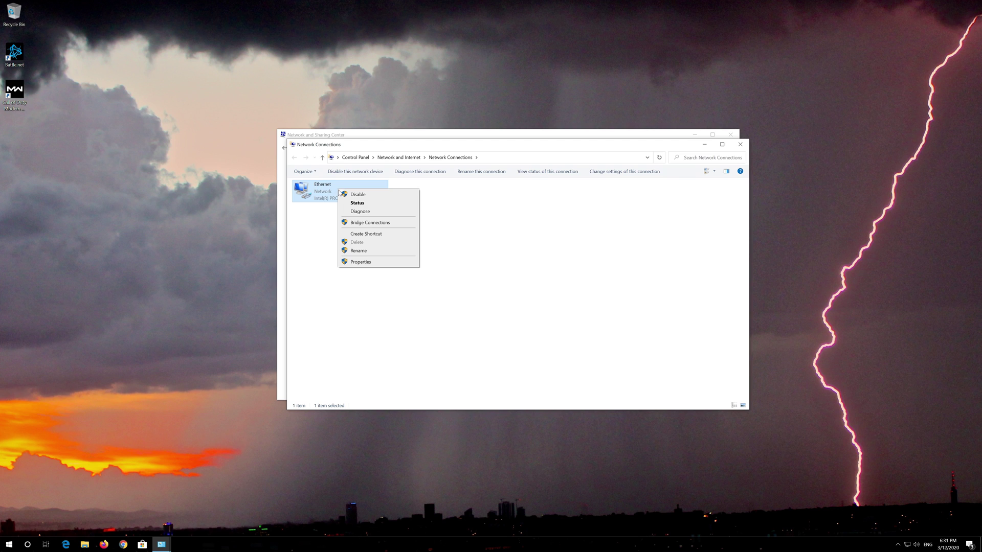
{"action": "left_click", "coordinate": [370, 266]}
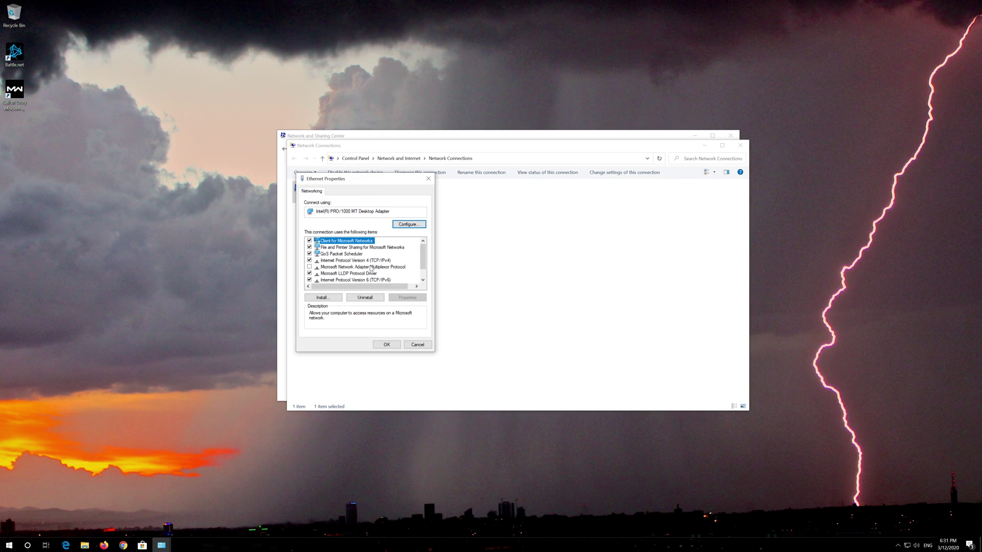
{"action": "left_click_drag", "start_coordinate": [363, 183], "coordinate": [516, 188]}
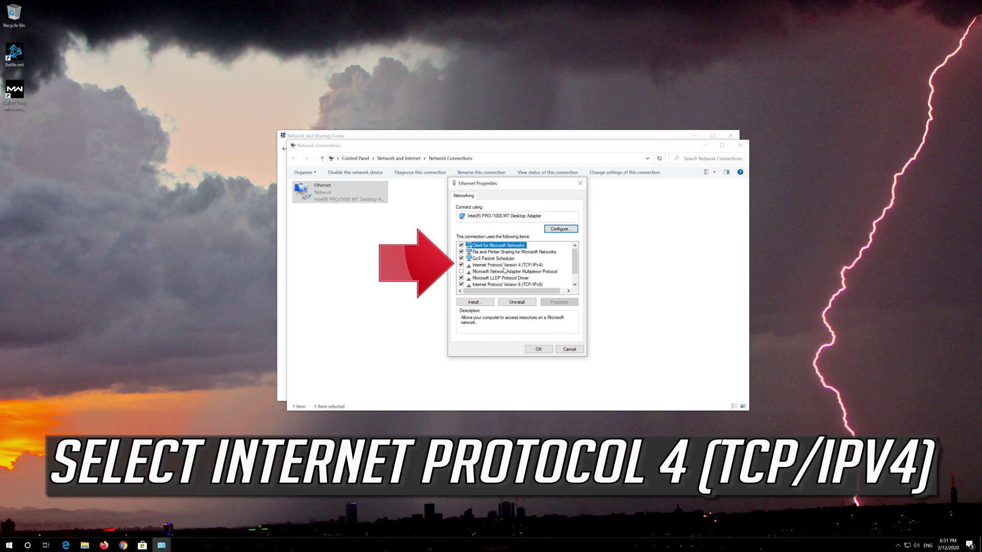
{"action": "left_click", "coordinate": [530, 266]}
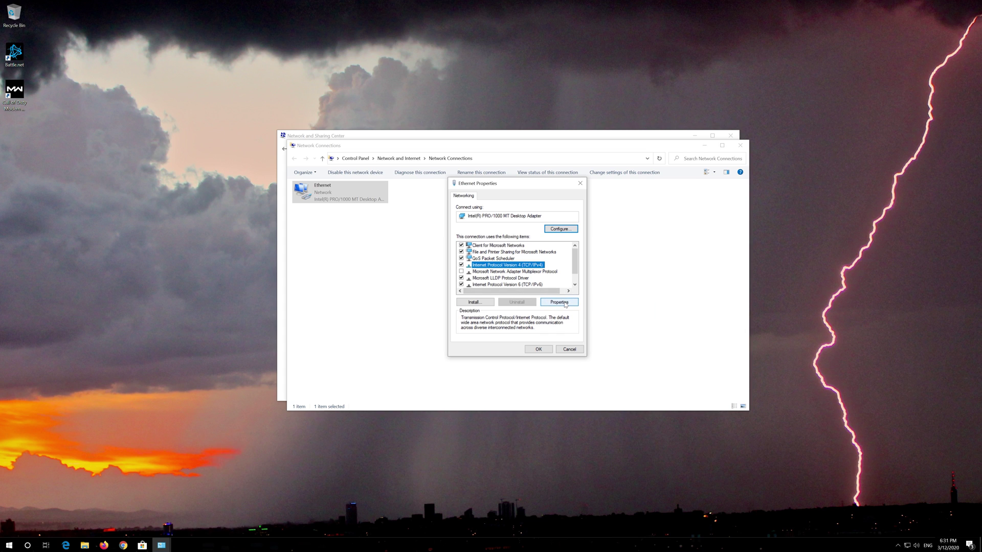
{"action": "left_click", "coordinate": [559, 302]}
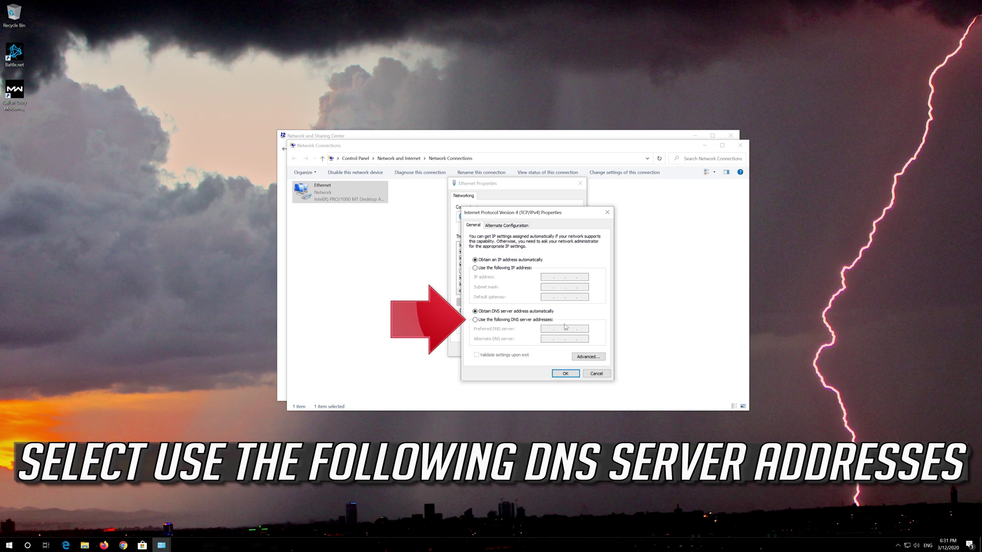
Set Ethernet IPv4 DNS manually to preferred 1.1.1.1 and alternate 1.0.0.1, and save
{"action": "left_click", "coordinate": [475, 320]}
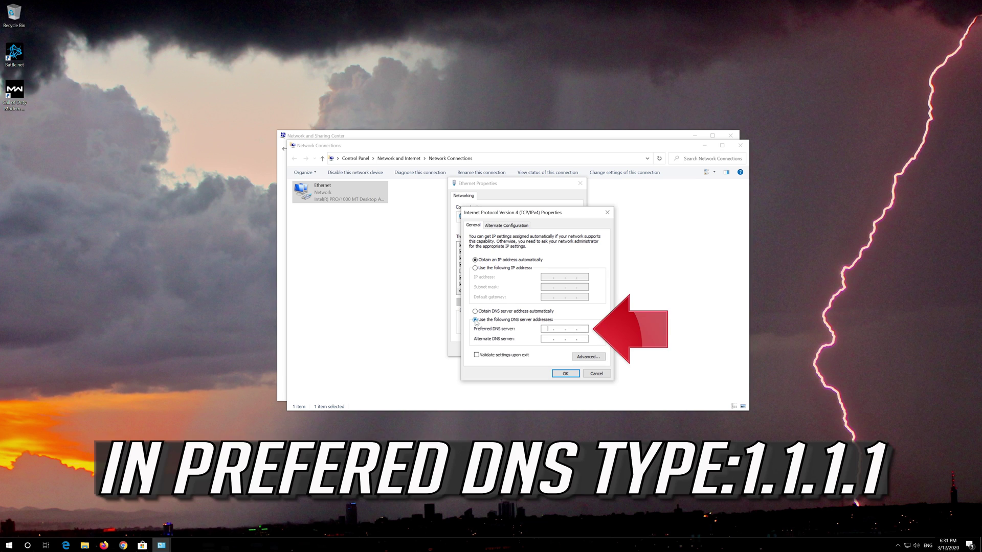
{"action": "left_click", "coordinate": [547, 329]}
{"action": "type", "text": "1.1.1.1"}
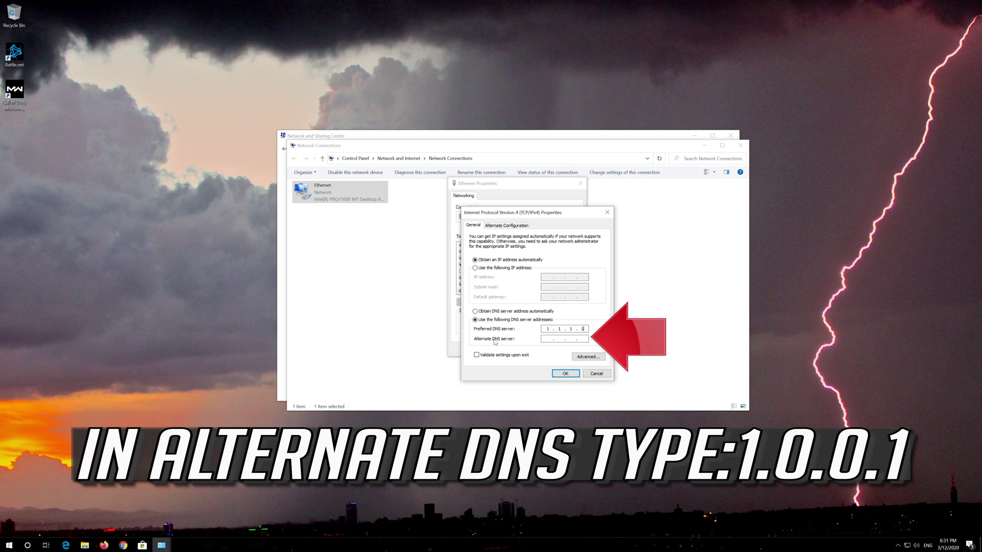
{"action": "left_click", "coordinate": [547, 337]}
{"action": "type", "text": "1 . 0 .  ."}
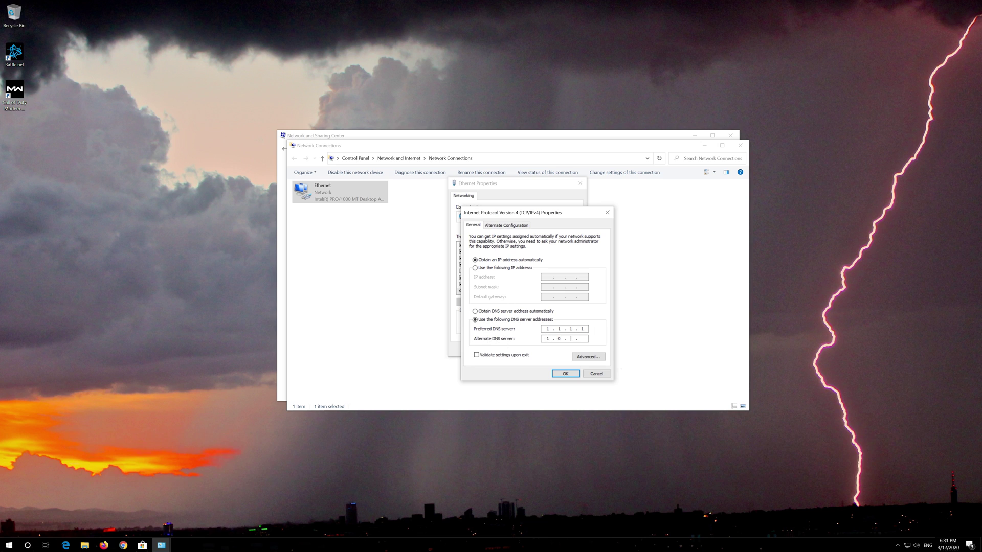
{"action": "type", "text": "1"}
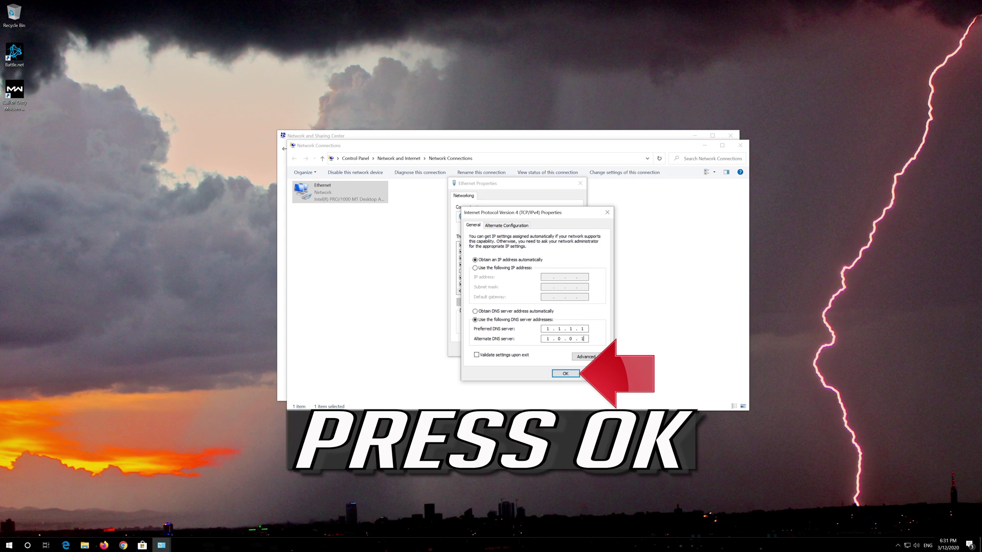
{"action": "left_click", "coordinate": [565, 373]}
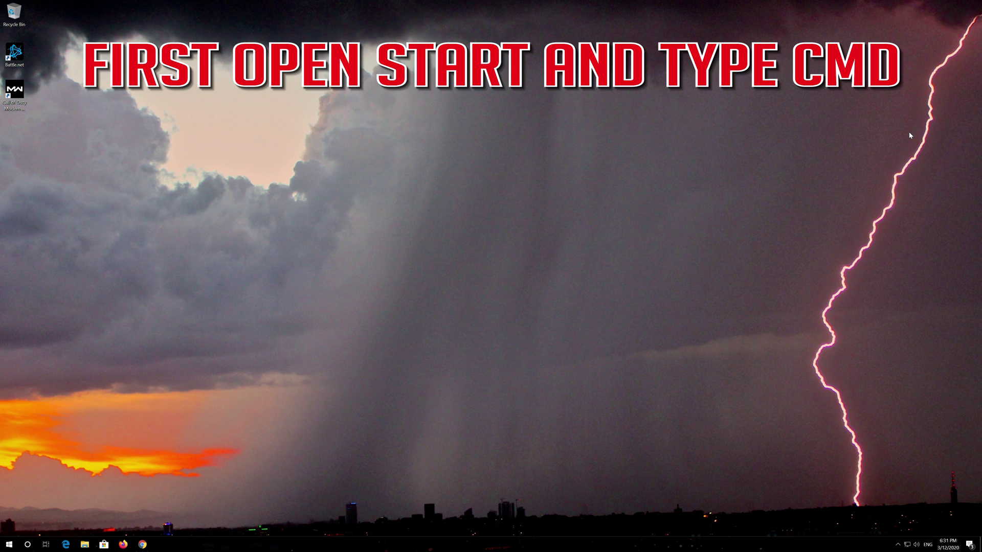
Search 'cmd' in Start and run Command Prompt as administrator
{"action": "key", "text": "super"}
{"action": "type", "text": "cmd"}
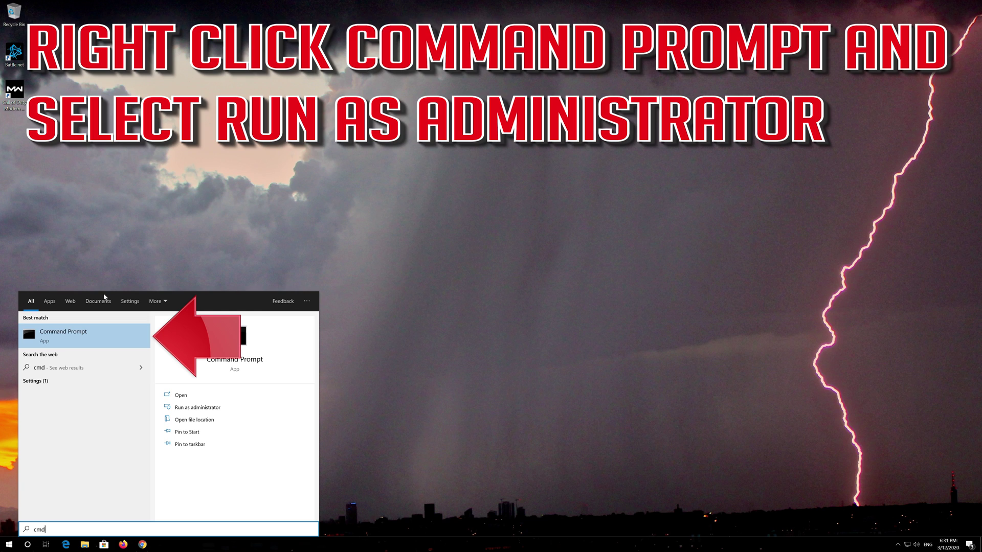
{"action": "right_click", "coordinate": [100, 344]}
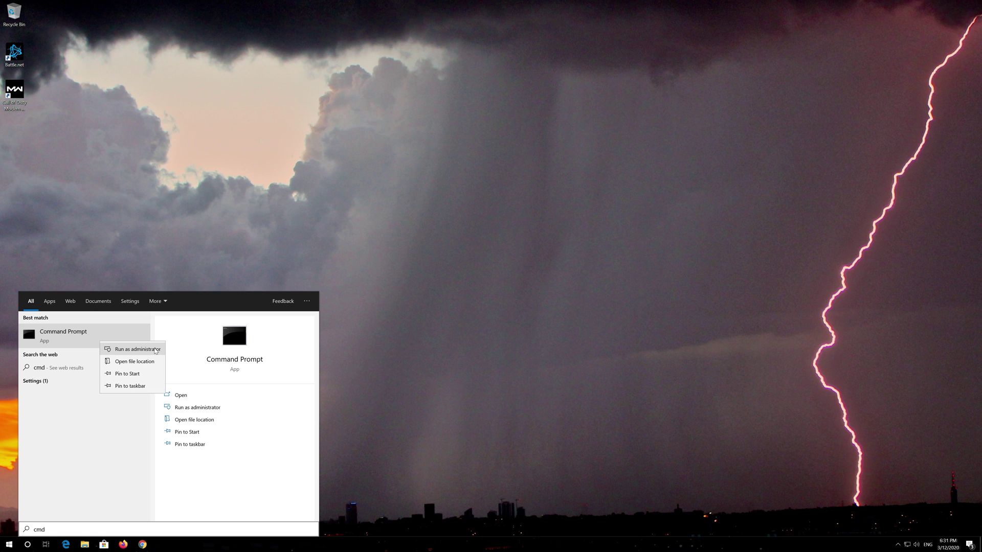
{"action": "left_click", "coordinate": [137, 349]}
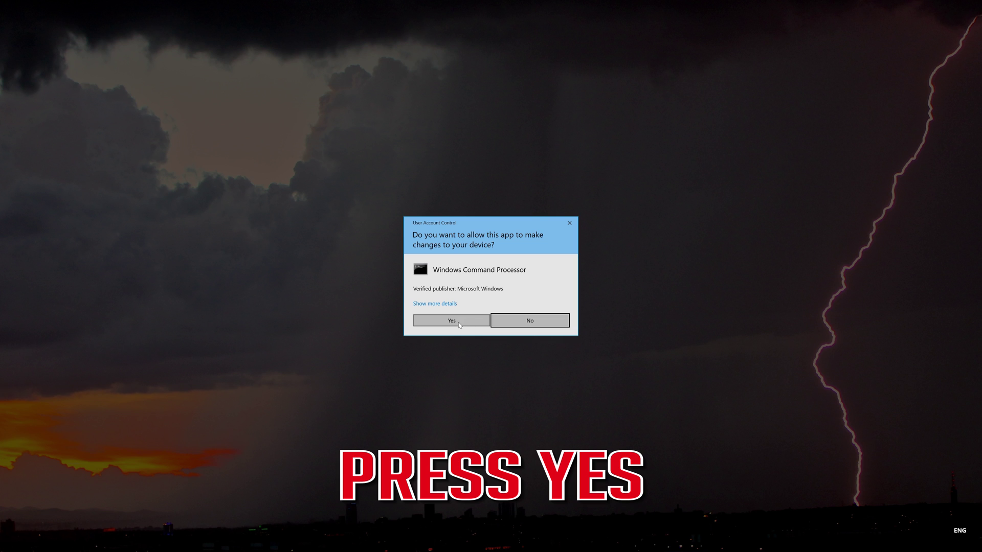
Approve the UAC prompt, centre and enlarge the console, and begin typing netsh int ip reset C:\resetlog.txt
{"action": "left_click", "coordinate": [451, 320]}
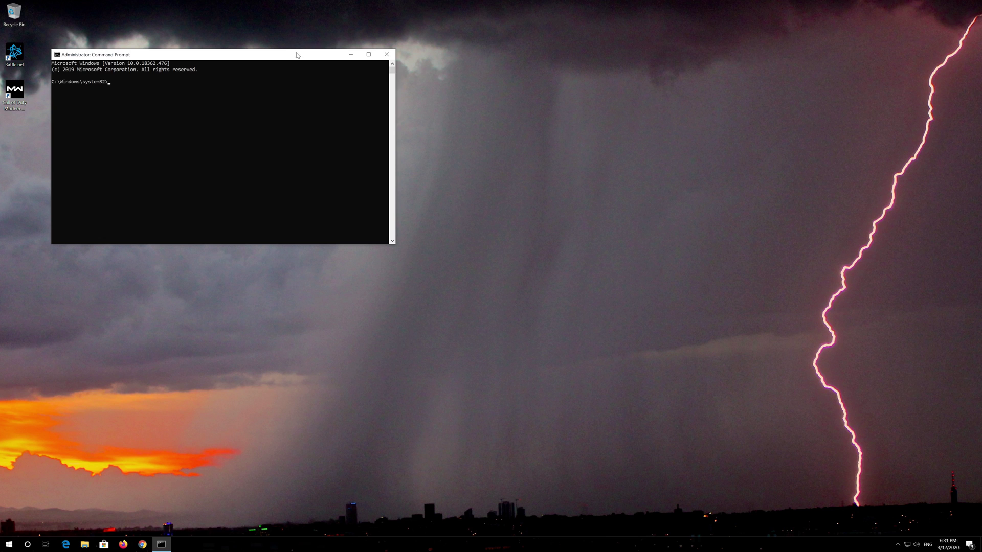
{"action": "left_click_drag", "start_coordinate": [296, 54], "coordinate": [524, 160]}
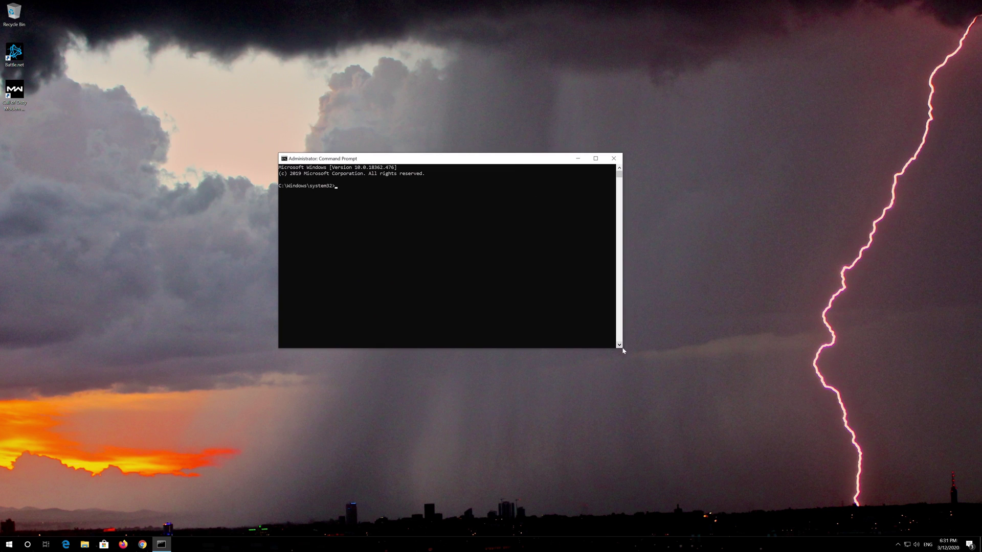
{"action": "left_click_drag", "start_coordinate": [622, 349], "coordinate": [681, 369]}
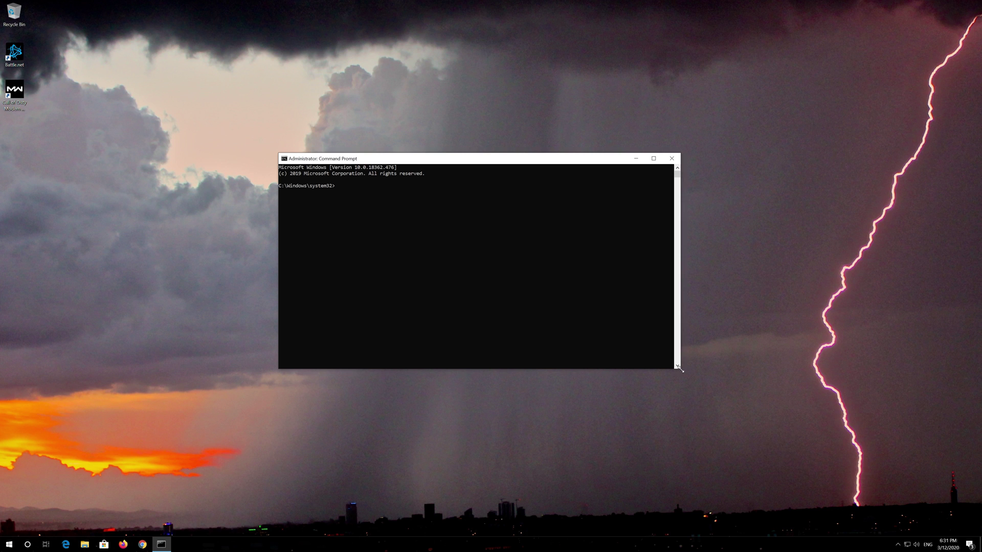
{"action": "left_click_drag", "start_coordinate": [535, 154], "coordinate": [549, 149]}
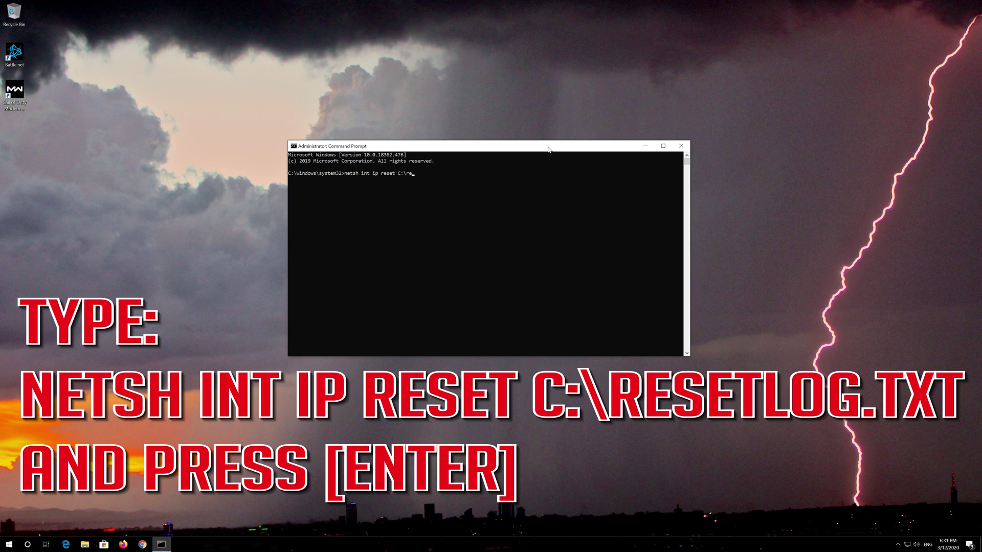
{"action": "type", "text": "setlog.txt"}
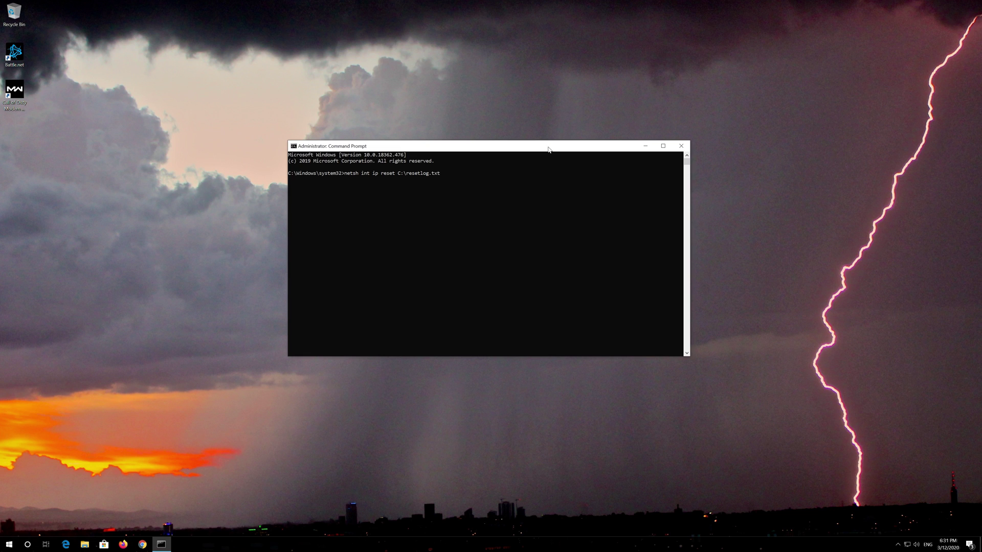
Run netsh int ip reset C:\resetlog.txt to reset TCP/IP with a log file
{"action": "key", "text": "Return"}
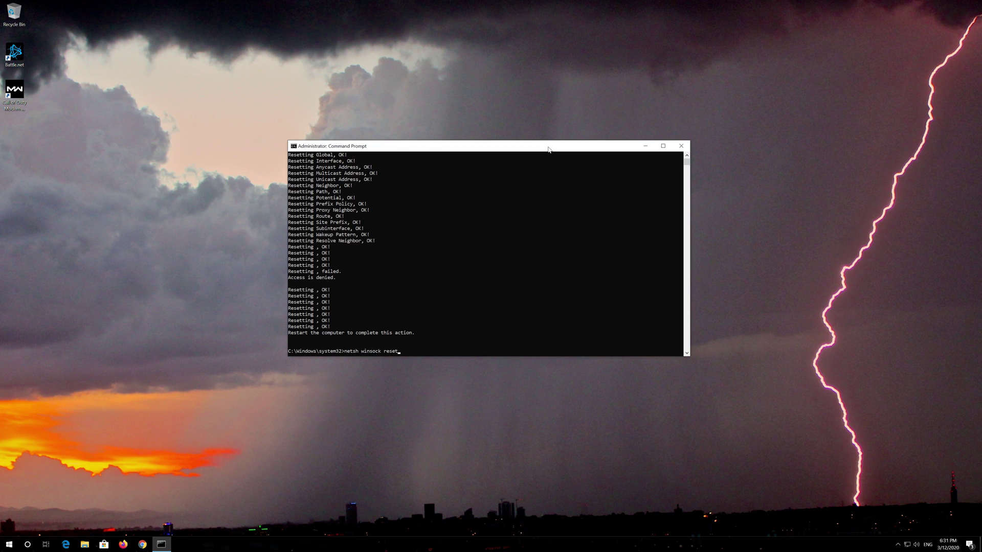
Run netsh winsock reset, flush DNS with ipconfig /flushdns, then exit the console
{"action": "key", "text": "Return"}
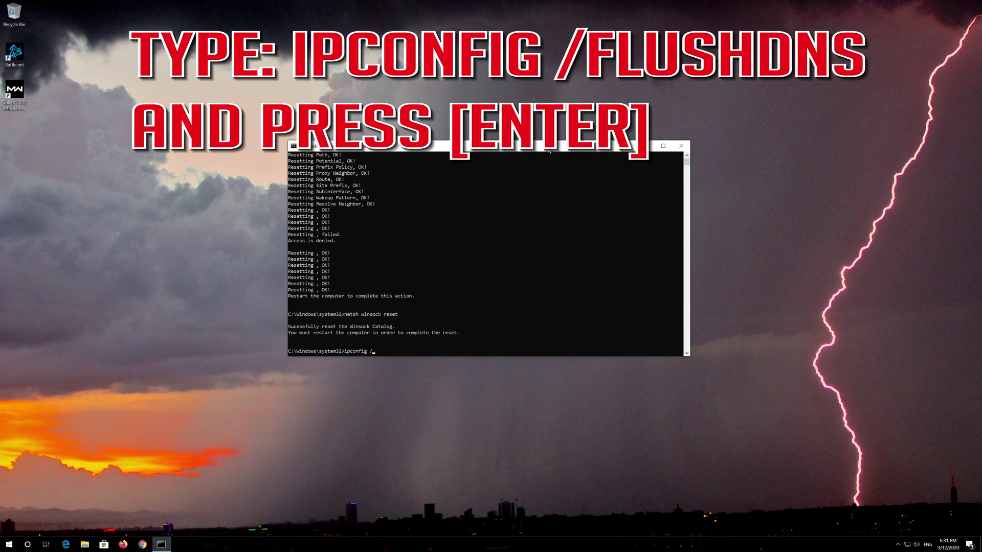
{"action": "type", "text": "f"}
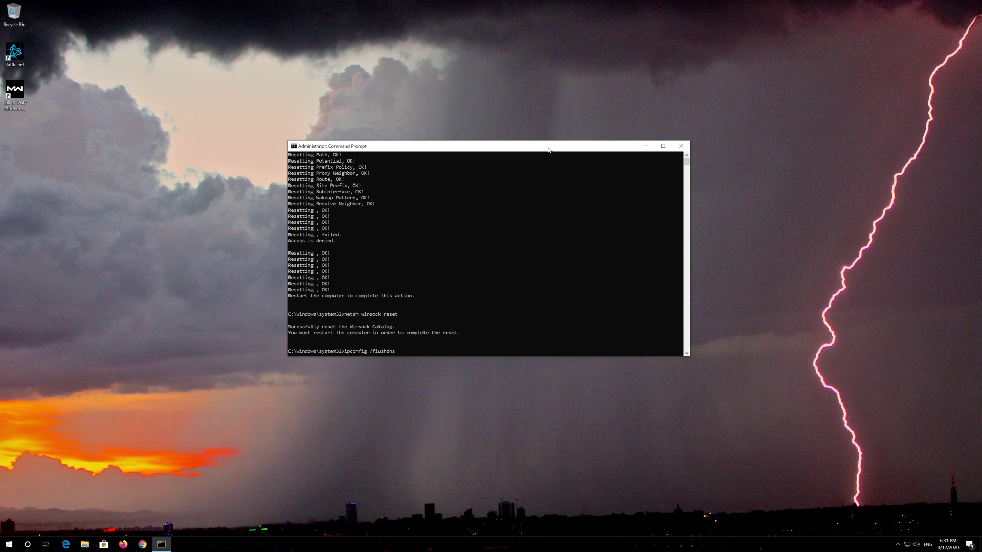
{"action": "type", "text": "lushdns"}
{"action": "key", "text": "Return"}
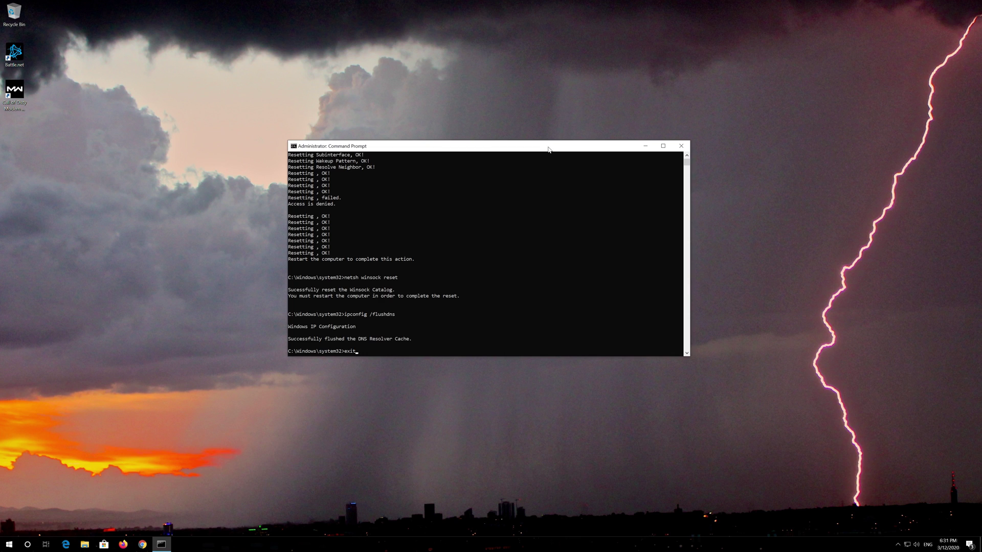
{"action": "key", "text": "Return"}
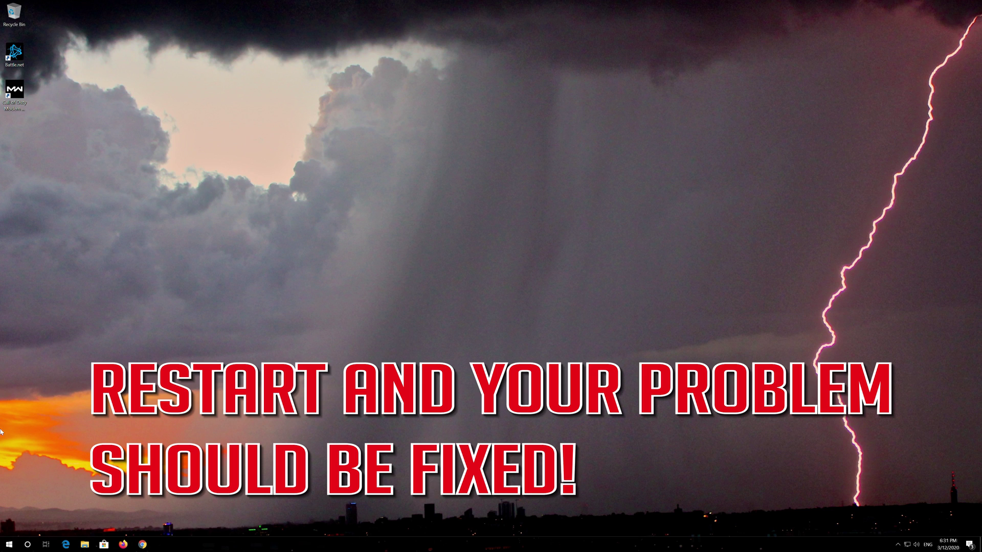
Restart Windows from the Start menu's Power options
{"action": "left_click", "coordinate": [9, 544]}
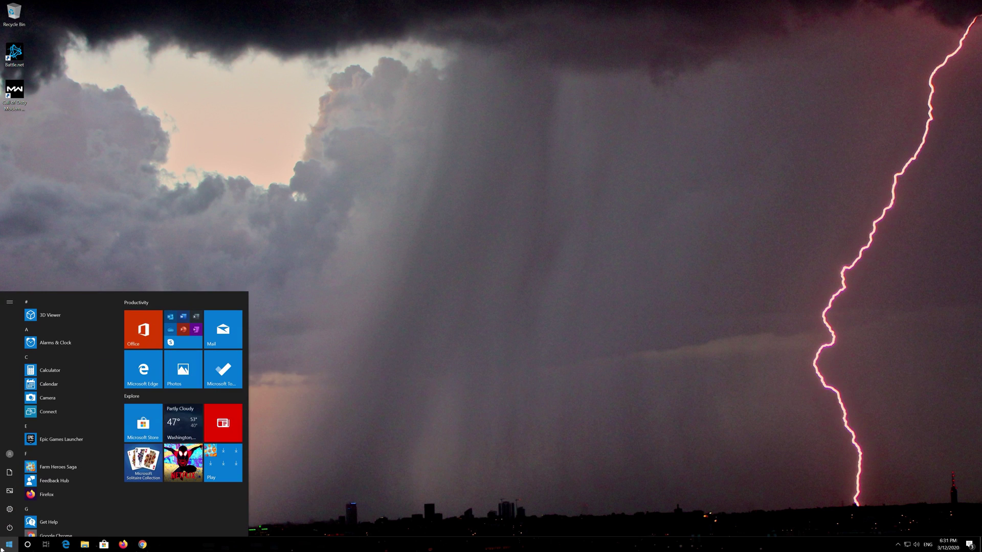
{"action": "left_click", "coordinate": [7, 530]}
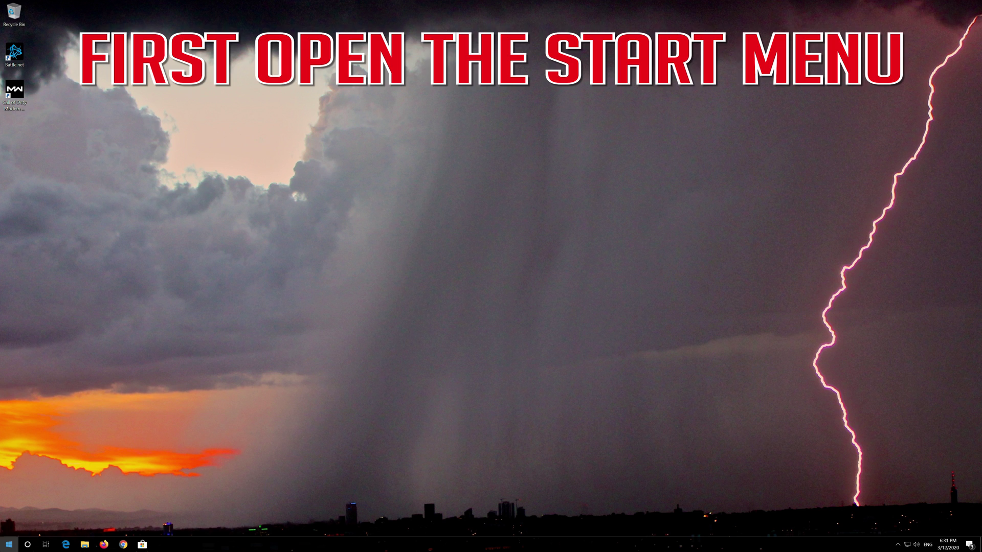
Open Windows Settings from the Start menu and go to Network & Internet
{"action": "left_click", "coordinate": [9, 545]}
{"action": "mouse_move", "coordinate": [20, 510]}
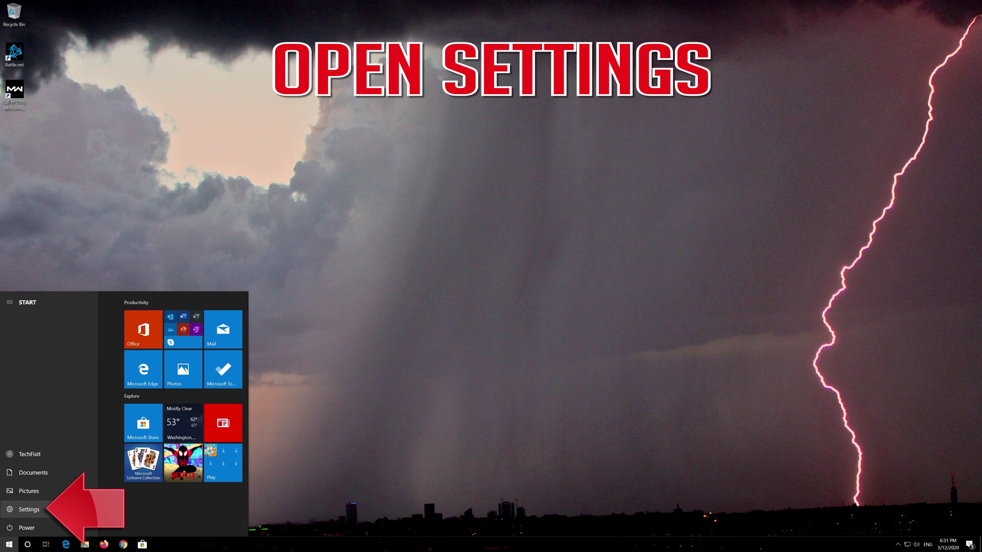
{"action": "left_click", "coordinate": [33, 512]}
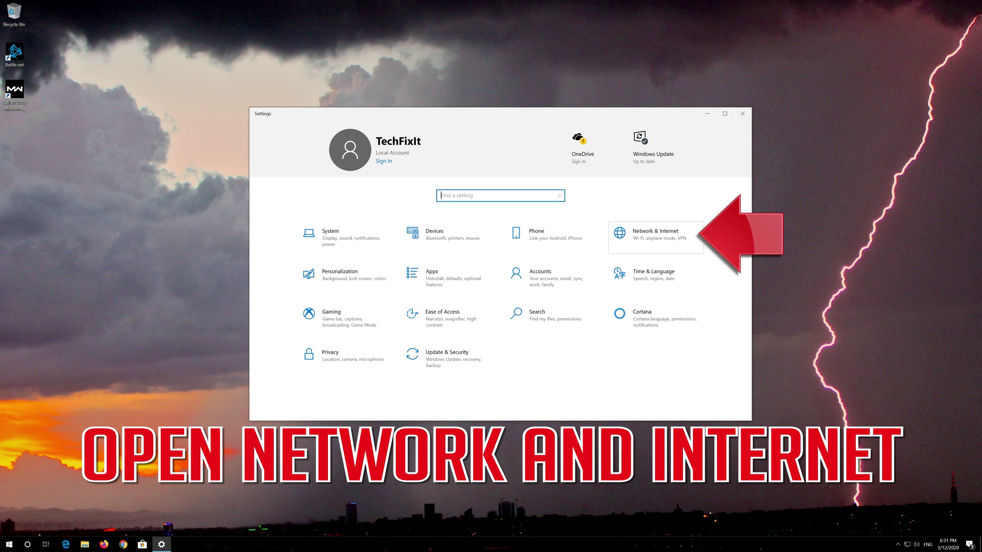
{"action": "left_click", "coordinate": [653, 239]}
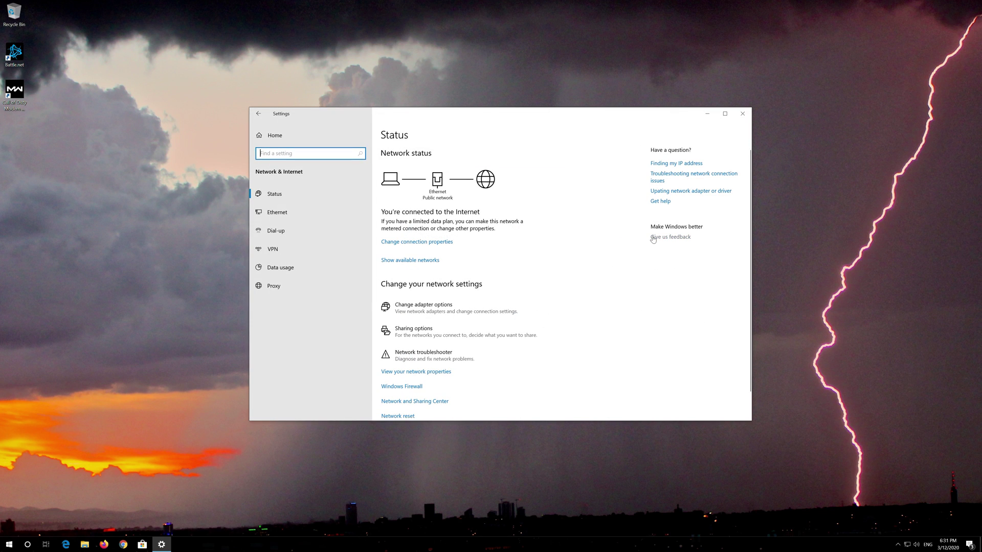
Scroll the Network & Internet Status page down and open Network reset
{"action": "scroll", "coordinate": [473, 276], "scroll_direction": "down", "scroll_amount": 2}
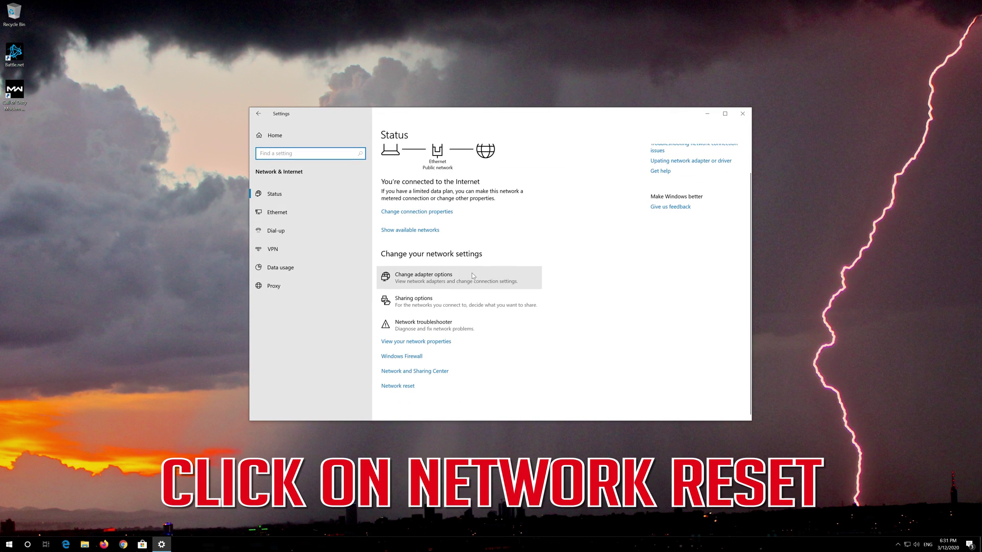
{"action": "left_click", "coordinate": [413, 387]}
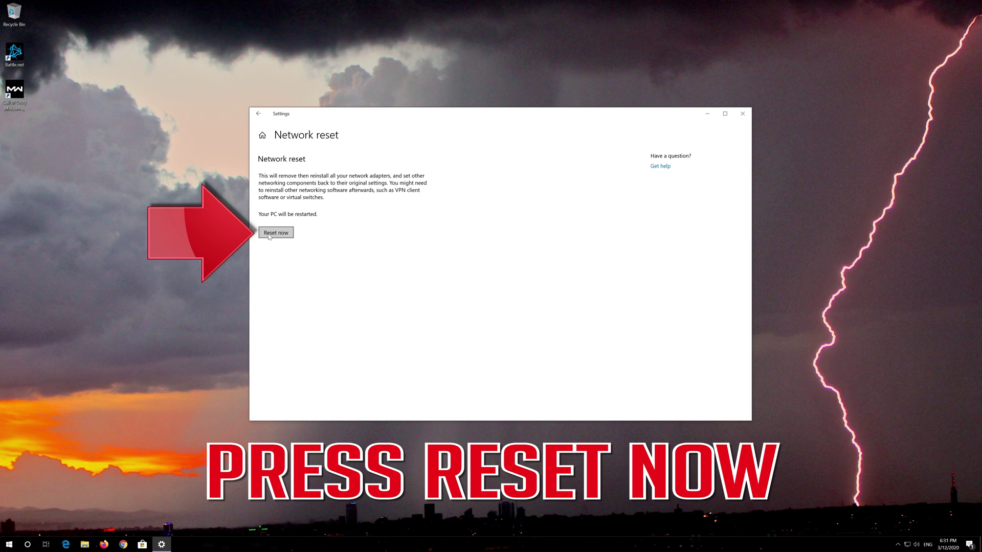
Reset all network settings, confirm with Yes, dismiss the sign-out notice and close Settings
{"action": "left_click", "coordinate": [272, 233]}
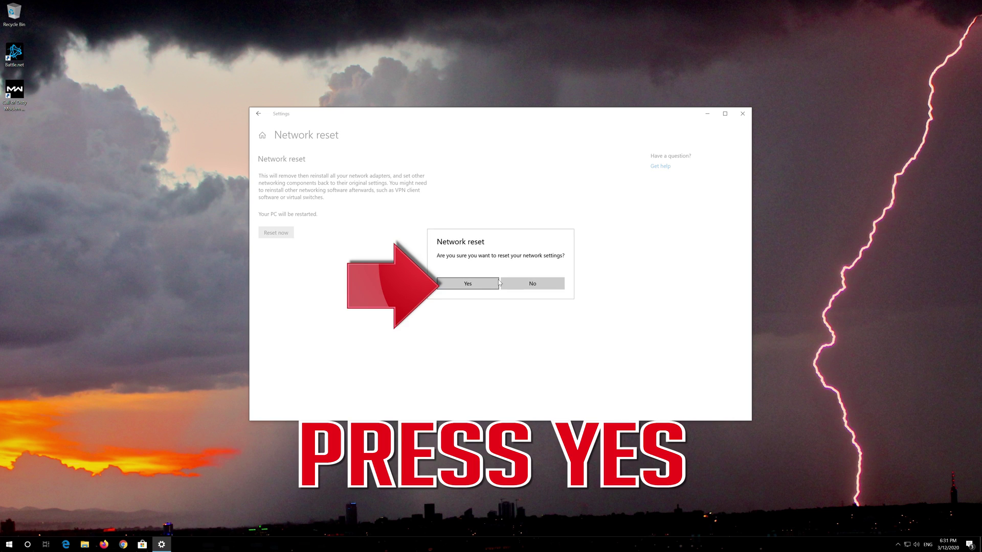
{"action": "left_click", "coordinate": [467, 284]}
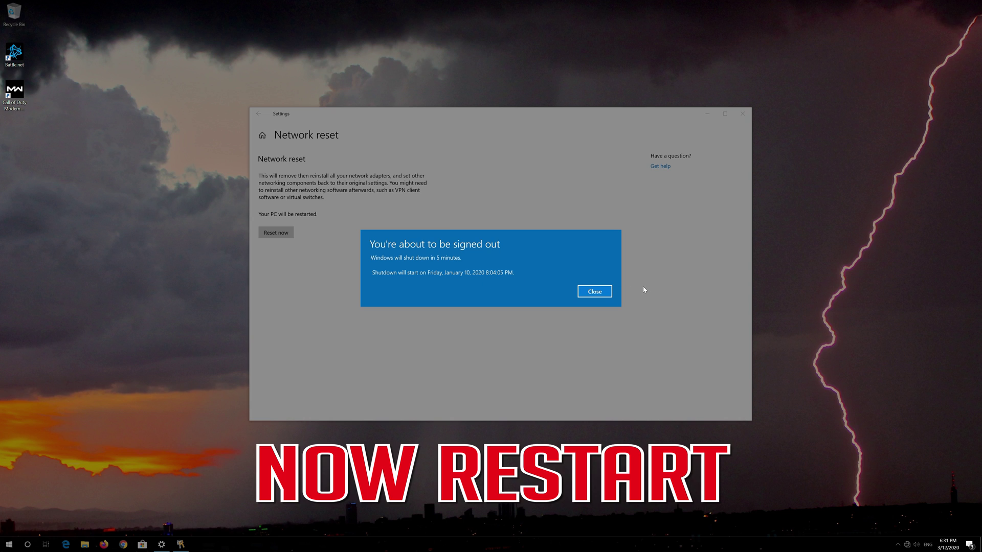
{"action": "left_click", "coordinate": [610, 294]}
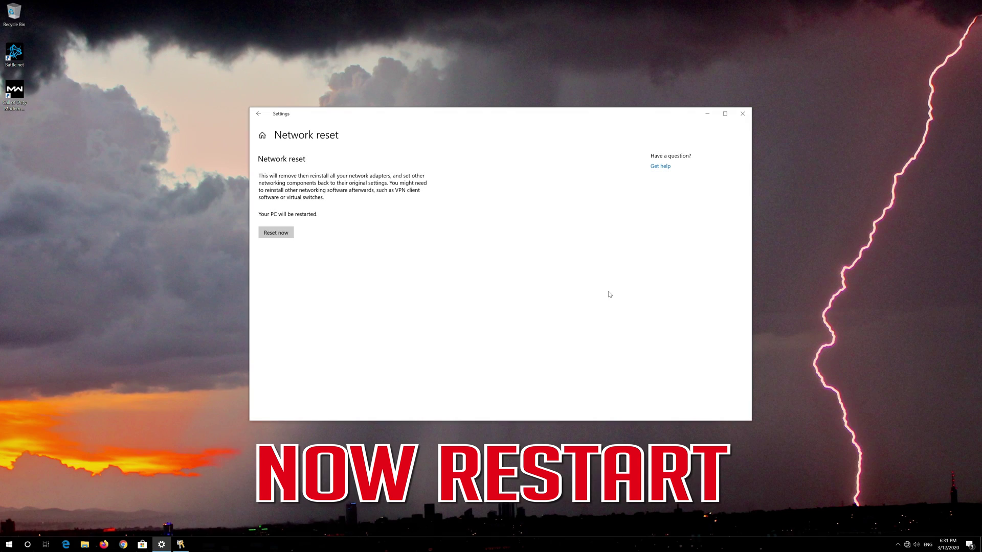
{"action": "left_click", "coordinate": [742, 114]}
{"action": "left_click", "coordinate": [9, 544]}
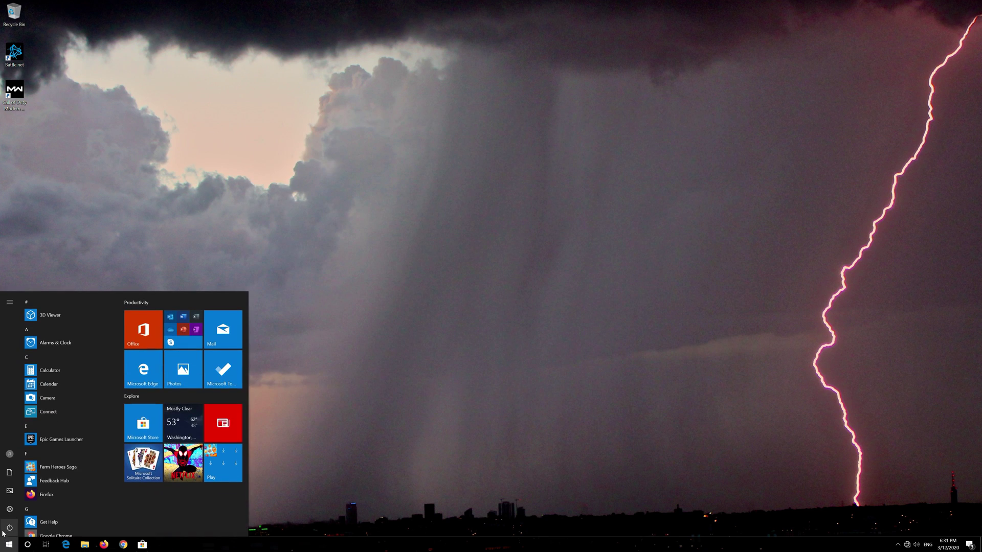
Restart from the Start menu, then allow the PC to be discoverable on this network
{"action": "mouse_move", "coordinate": [12, 524]}
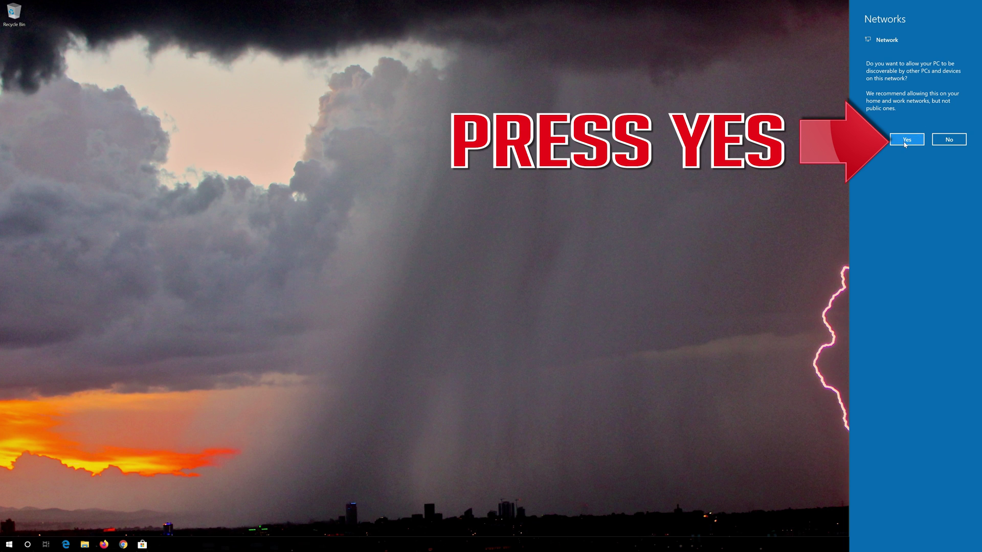
{"action": "left_click", "coordinate": [905, 139]}
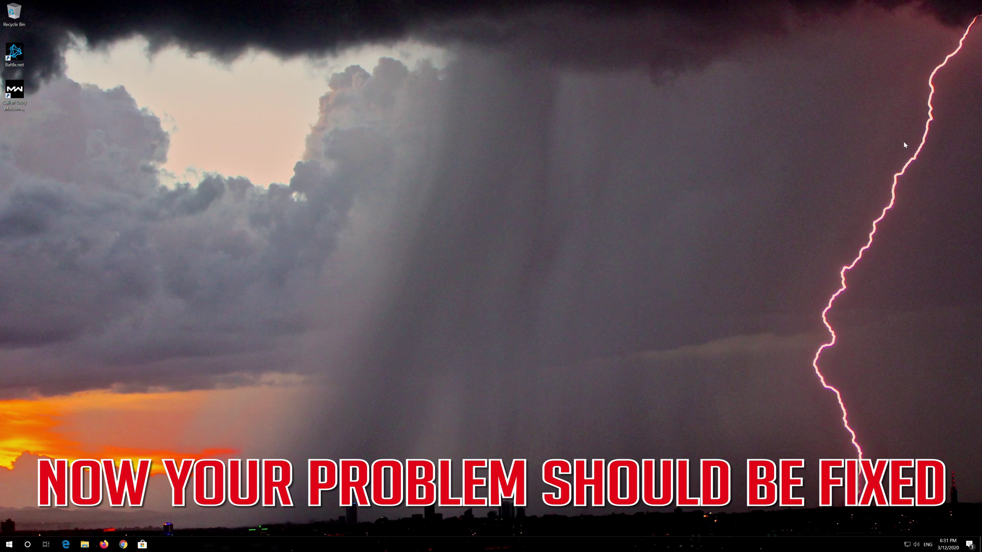